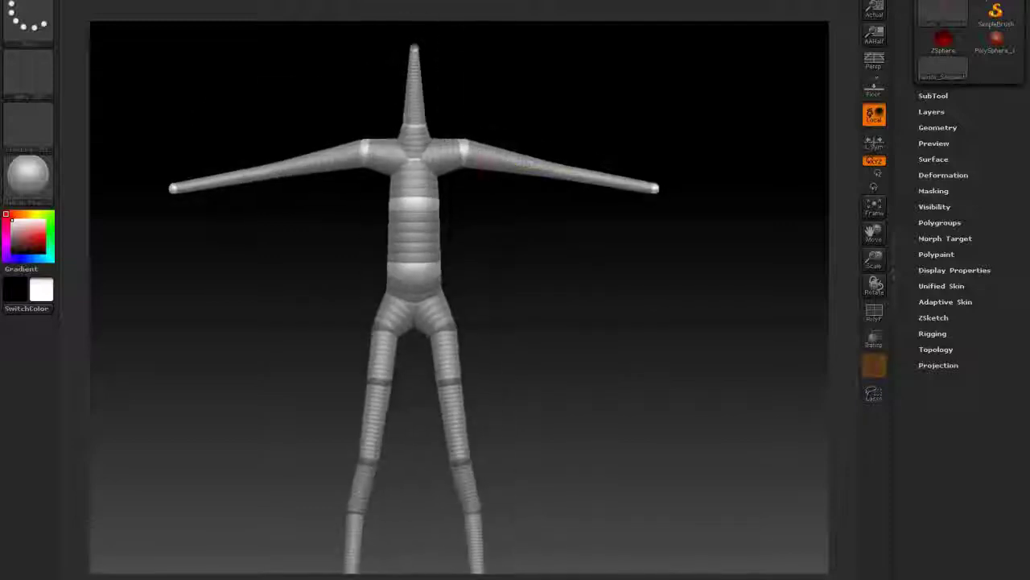
# Orbit around the legs and torso, then expand Tool > Adaptive Skin to show Density and Preview.
pyautogui.moveTo(501, 165); pyautogui.dragTo(605, 173)
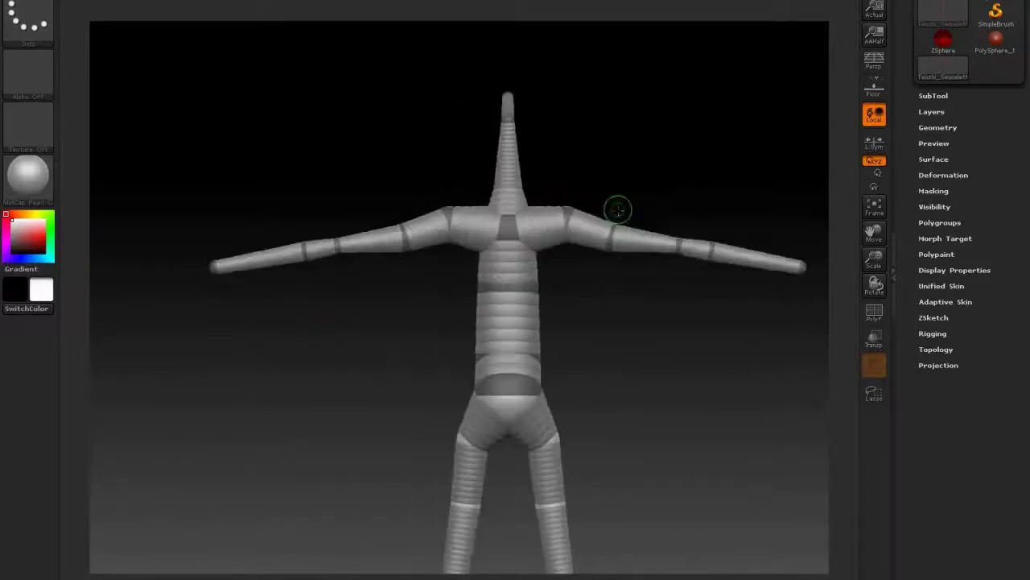
pyautogui.moveTo(500, 173)
pyautogui.mouseDown()
pyautogui.moveTo(463, 51)
pyautogui.moveTo(532, 64)
pyautogui.moveTo(564, 241)
pyautogui.moveTo(490, 276)
pyautogui.mouseUp()
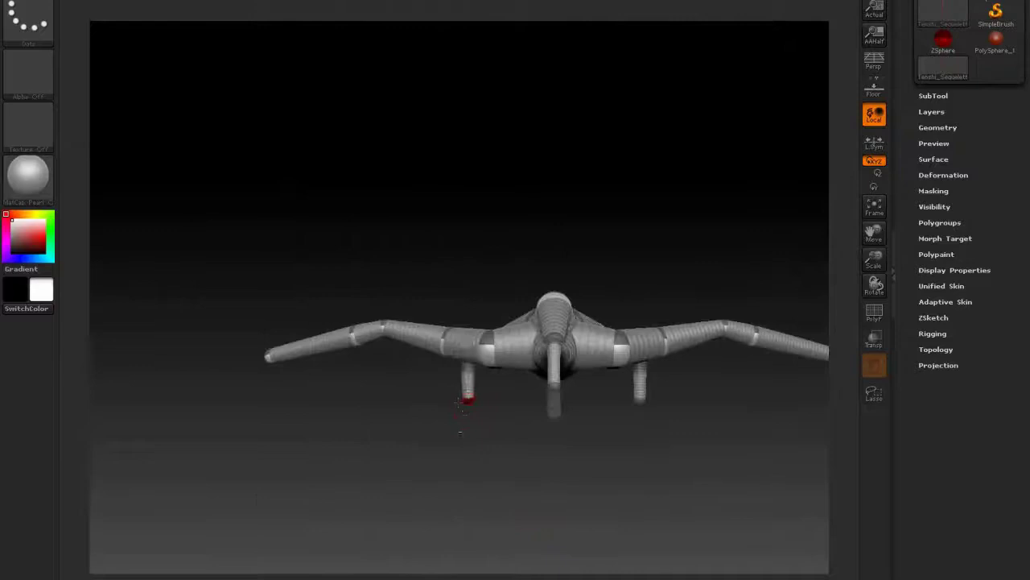
pyautogui.moveTo(459, 432); pyautogui.dragTo(459, 338)
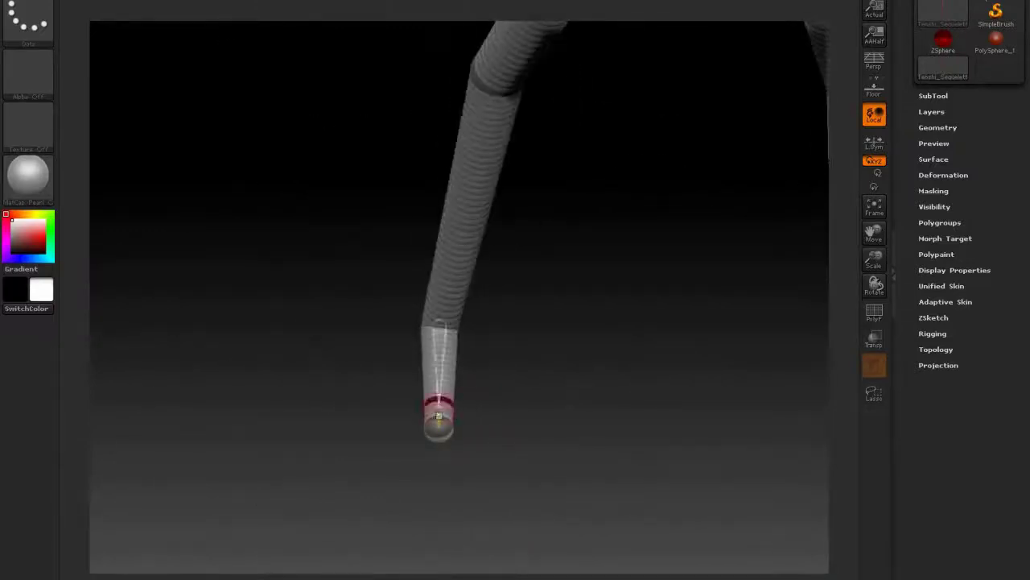
pyautogui.moveTo(463, 499); pyautogui.dragTo(463, 547)
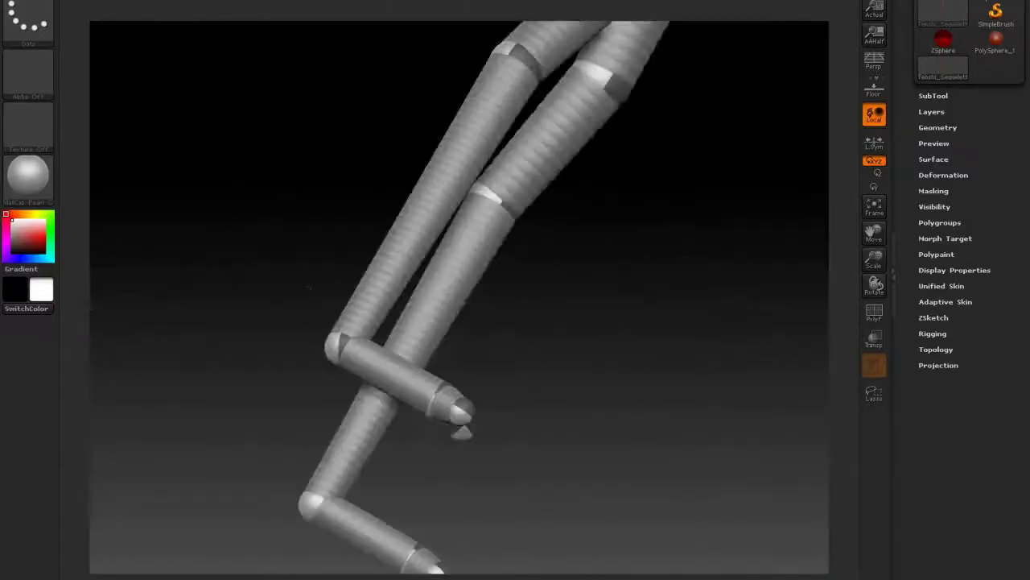
pyautogui.click(945, 301)
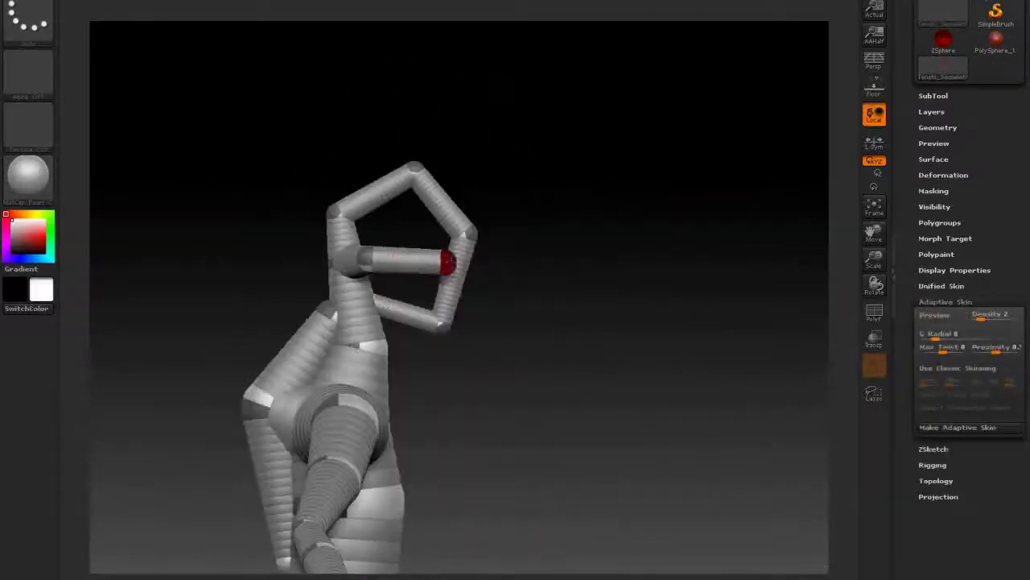
pyautogui.moveTo(483, 338)
pyautogui.mouseDown()
pyautogui.moveTo(360, 191)
pyautogui.moveTo(283, 308)
pyautogui.moveTo(207, 361)
pyautogui.moveTo(349, 314)
pyautogui.moveTo(483, 322)
pyautogui.mouseUp()
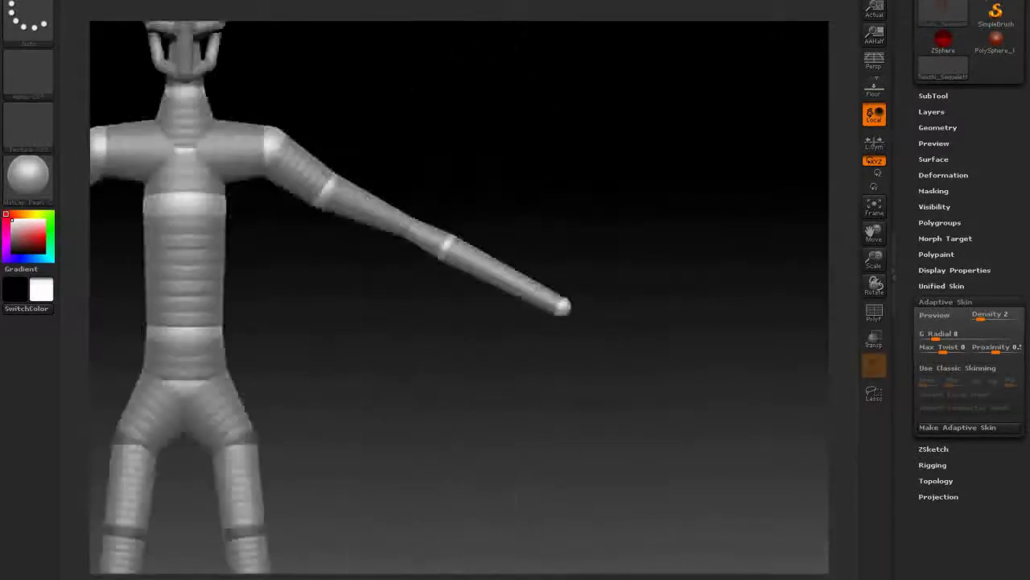
pyautogui.moveTo(563, 305)
pyautogui.mouseDown()
pyautogui.moveTo(676, 303)
pyautogui.moveTo(604, 352)
pyautogui.moveTo(616, 359)
pyautogui.moveTo(614, 281)
pyautogui.moveTo(602, 317)
pyautogui.moveTo(710, 259)
pyautogui.mouseUp()
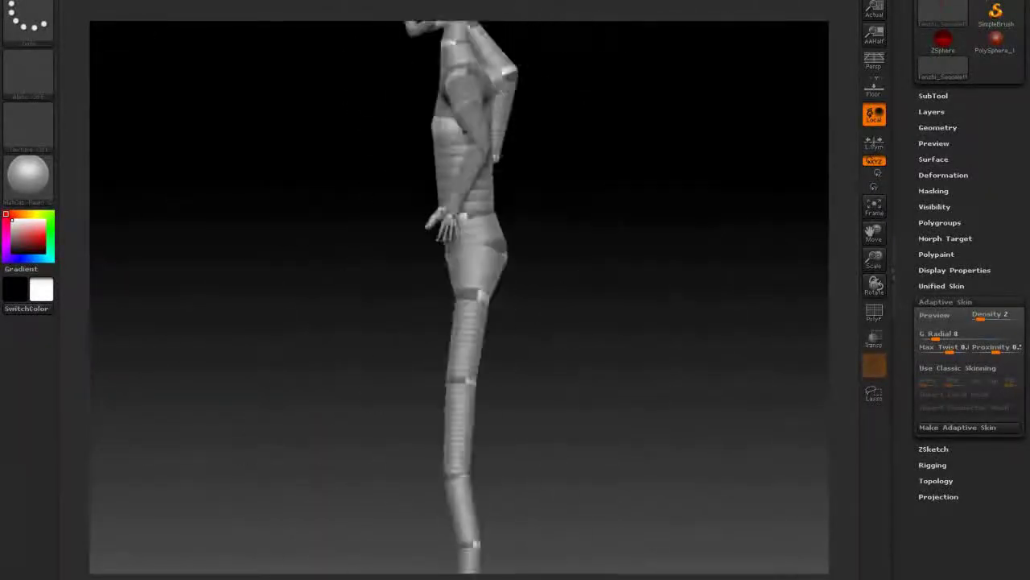
# Turn on Persp for a perspective view of the ZSphere torso.
pyautogui.click(874, 58)
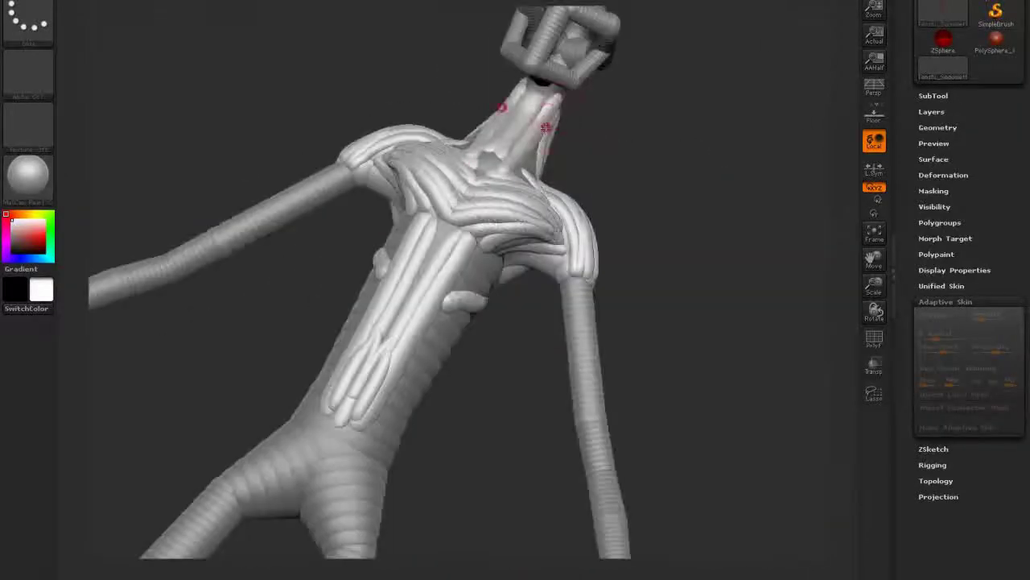
# Orbit the muscle-sketched torso through upright, three-quarter and front views.
pyautogui.moveTo(641, 169)
pyautogui.mouseDown()
pyautogui.moveTo(550, 134)
pyautogui.moveTo(520, 152)
pyautogui.moveTo(341, 115)
pyautogui.moveTo(437, 156)
pyautogui.moveTo(487, 287)
pyautogui.mouseUp()
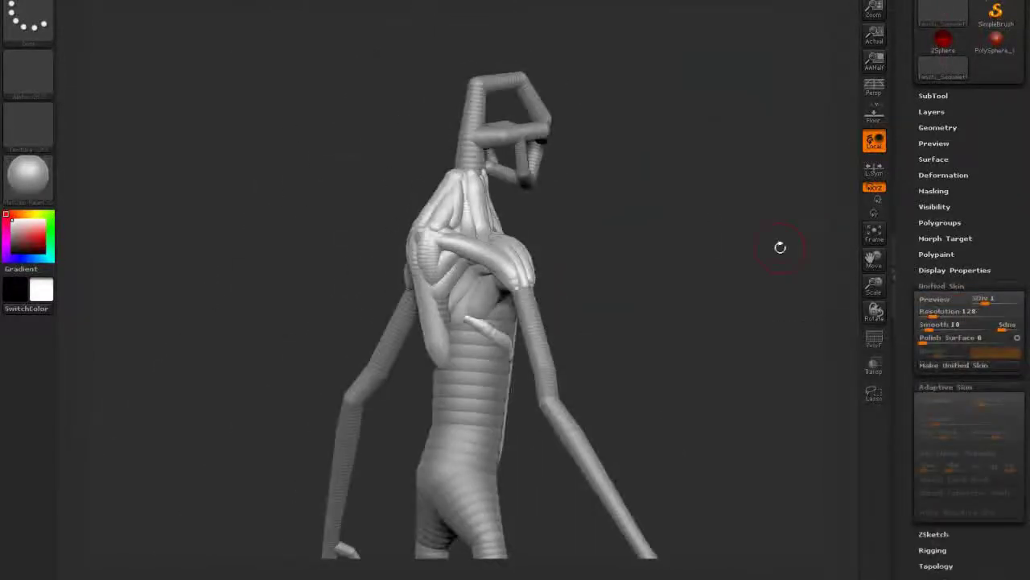
pyautogui.moveTo(487, 286)
pyautogui.mouseDown()
pyautogui.moveTo(276, 226)
pyautogui.moveTo(419, 139)
pyautogui.moveTo(426, 166)
pyautogui.moveTo(493, 125)
pyautogui.moveTo(524, 201)
pyautogui.moveTo(503, 161)
pyautogui.moveTo(467, 185)
pyautogui.moveTo(483, 242)
pyautogui.mouseUp()
pyautogui.moveTo(471, 96)
pyautogui.mouseDown()
pyautogui.moveTo(667, 169)
pyautogui.moveTo(577, 147)
pyautogui.mouseUp()
# Preview the arm muscle sketch as skin while orbiting the torso and upper arm.
pyautogui.press('space')
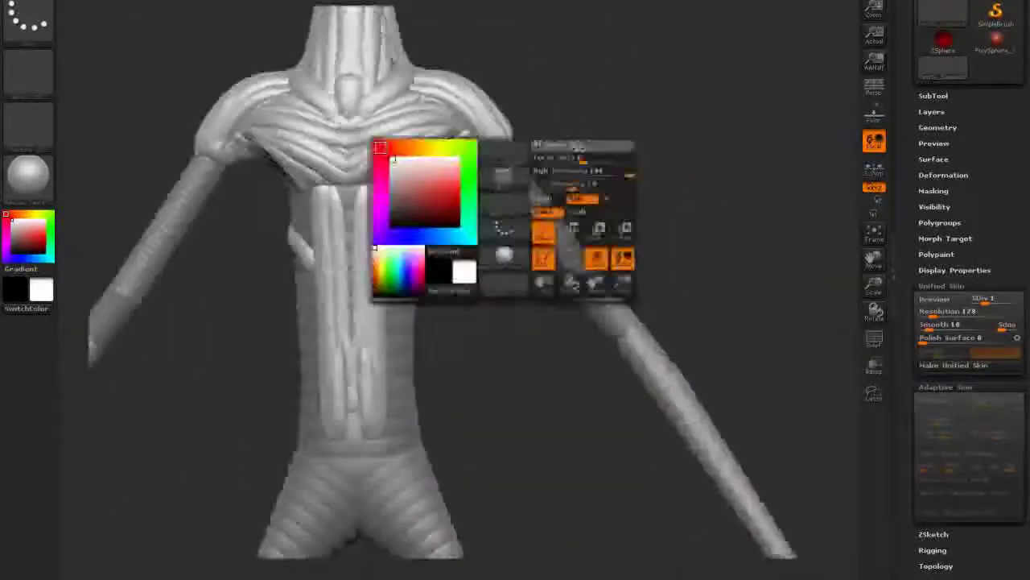
pyautogui.press('a')
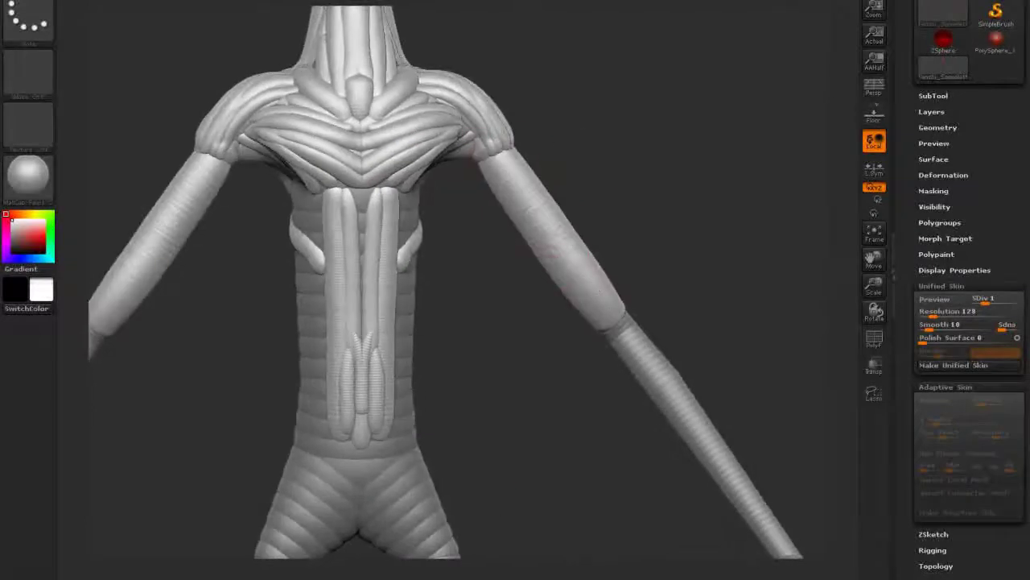
pyautogui.moveTo(684, 201); pyautogui.dragTo(709, 193)
pyautogui.moveTo(600, 295)
pyautogui.mouseDown()
pyautogui.moveTo(616, 117)
pyautogui.moveTo(690, 168)
pyautogui.moveTo(362, 55)
pyautogui.mouseUp()
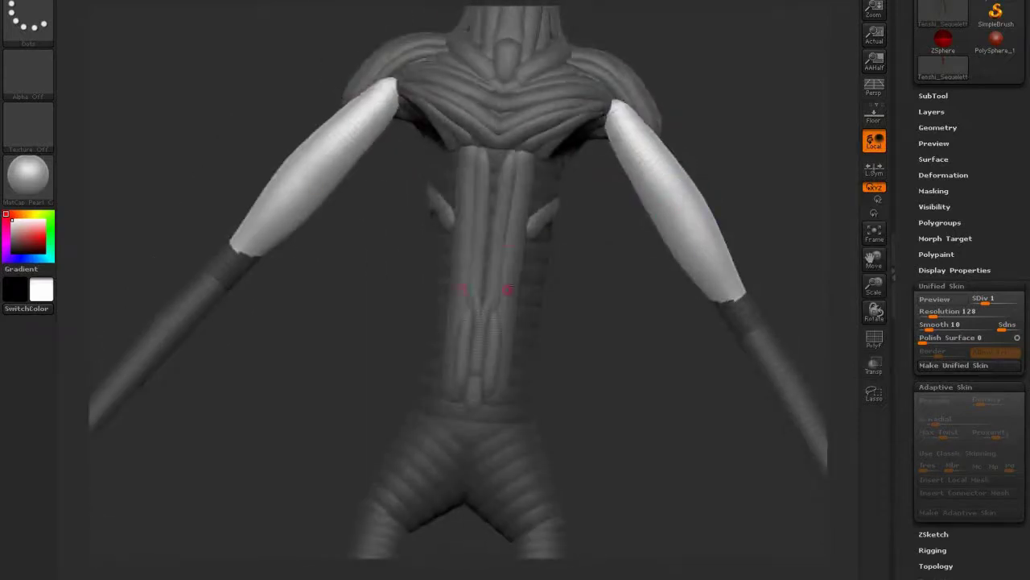
pyautogui.moveTo(697, 209); pyautogui.dragTo(620, 239)
pyautogui.moveTo(362, 201)
pyautogui.mouseDown()
pyautogui.moveTo(287, 208)
pyautogui.moveTo(265, 121)
pyautogui.moveTo(537, 183)
pyautogui.moveTo(337, 182)
pyautogui.moveTo(472, 287)
pyautogui.moveTo(492, 194)
pyautogui.moveTo(481, 221)
pyautogui.moveTo(460, 190)
pyautogui.moveTo(483, 210)
pyautogui.moveTo(544, 110)
pyautogui.moveTo(605, 160)
pyautogui.moveTo(469, 123)
pyautogui.moveTo(571, 262)
pyautogui.mouseUp()
# Toggle Unified Skin Preview to see the whole figure at resolution 256.
pyautogui.click(934, 299)
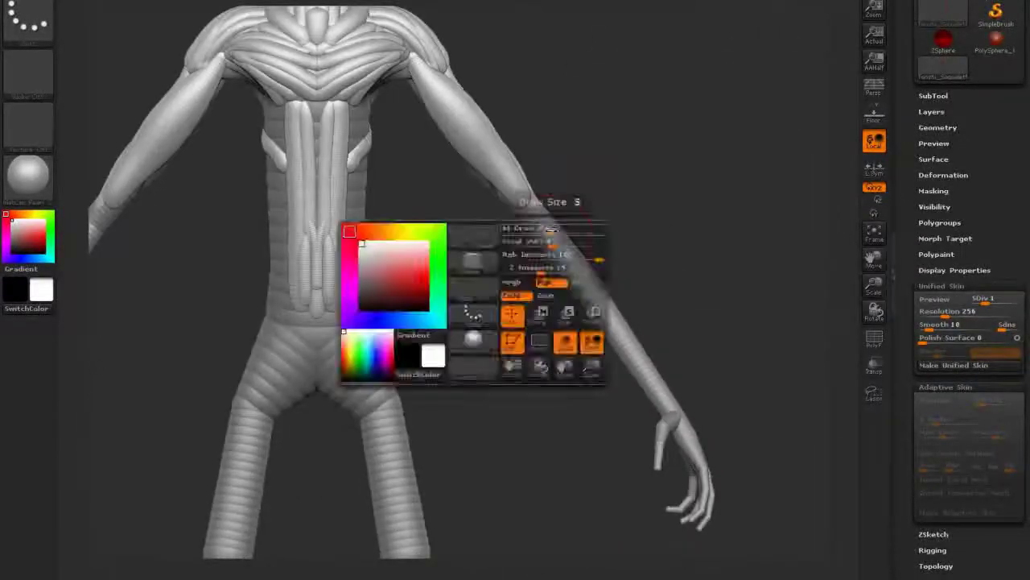
pyautogui.moveTo(655, 381)
pyautogui.mouseDown()
pyautogui.moveTo(635, 238)
pyautogui.moveTo(619, 223)
pyautogui.moveTo(660, 241)
pyautogui.moveTo(671, 184)
pyautogui.moveTo(476, 207)
pyautogui.moveTo(628, 378)
pyautogui.mouseUp()
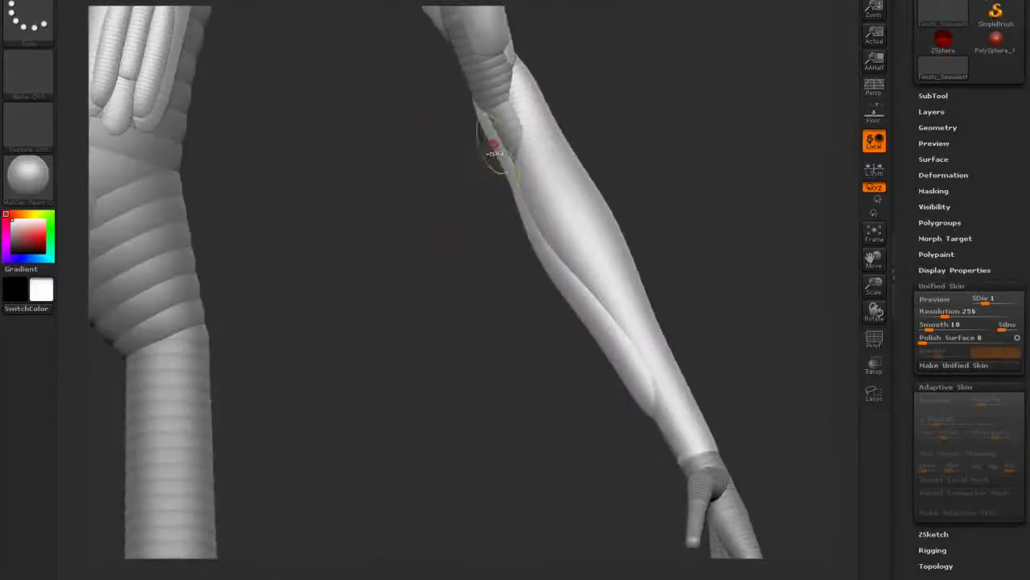
pyautogui.click(934, 299)
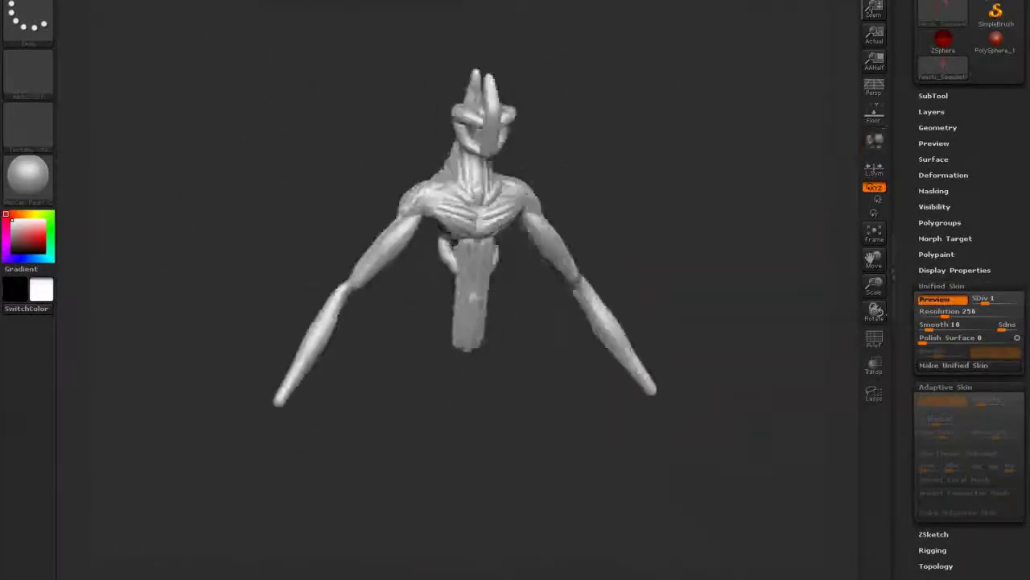
# Orbit to back and front views of the sketch and turn off perspective.
pyautogui.moveTo(617, 182); pyautogui.dragTo(406, 238)
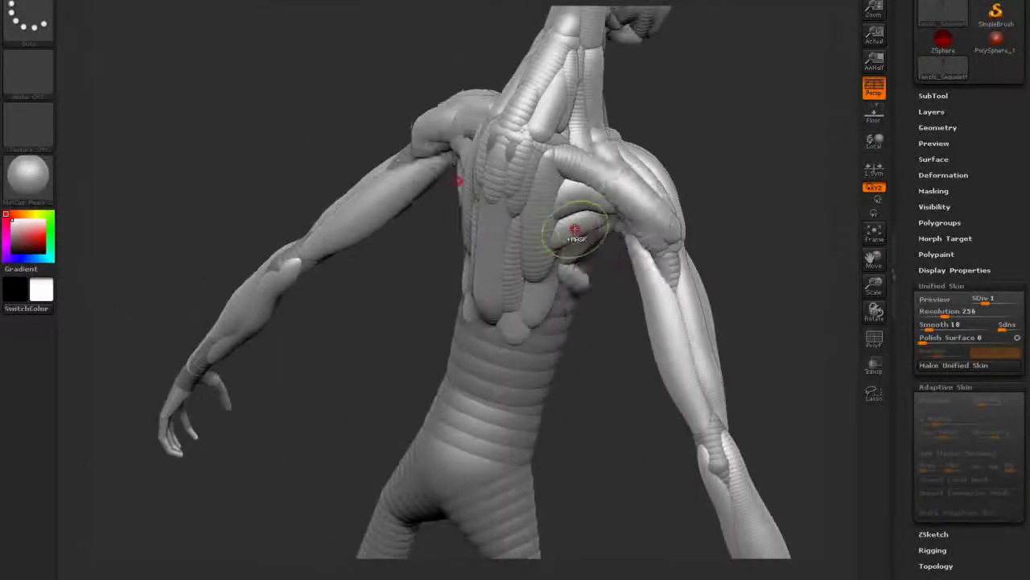
pyautogui.moveTo(641, 163)
pyautogui.mouseDown()
pyautogui.moveTo(665, 225)
pyautogui.moveTo(250, 16)
pyautogui.moveTo(418, 306)
pyautogui.moveTo(545, 140)
pyautogui.moveTo(492, 169)
pyautogui.mouseUp()
pyautogui.press('p')
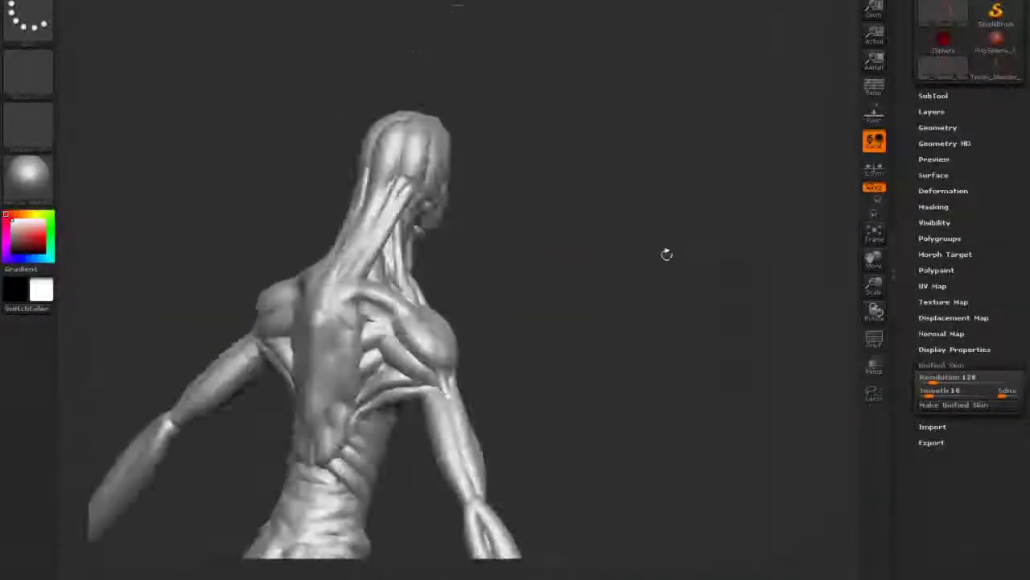
# Orbit and zoom around the skinned mesh to inspect the back, hand, shoulder and ribcage.
pyautogui.moveTo(664, 253); pyautogui.dragTo(651, 186)
pyautogui.moveTo(562, 175); pyautogui.dragTo(600, 179)
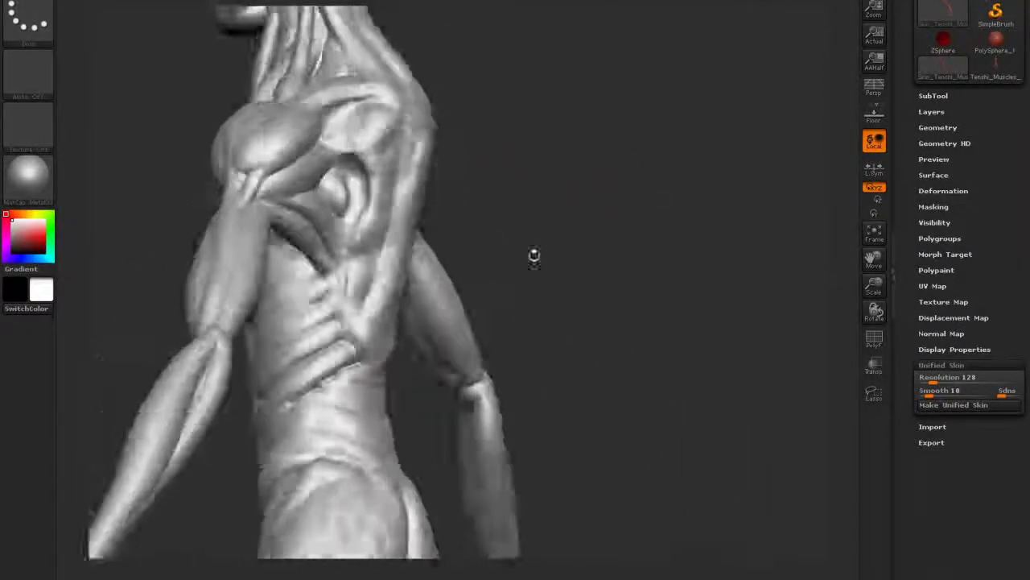
pyautogui.moveTo(531, 252)
pyautogui.mouseDown()
pyautogui.moveTo(91, 513)
pyautogui.moveTo(322, 338)
pyautogui.moveTo(499, 282)
pyautogui.moveTo(263, 206)
pyautogui.moveTo(387, 230)
pyautogui.moveTo(451, 73)
pyautogui.moveTo(457, 5)
pyautogui.moveTo(91, 552)
pyautogui.moveTo(92, 483)
pyautogui.moveTo(322, 362)
pyautogui.mouseUp()
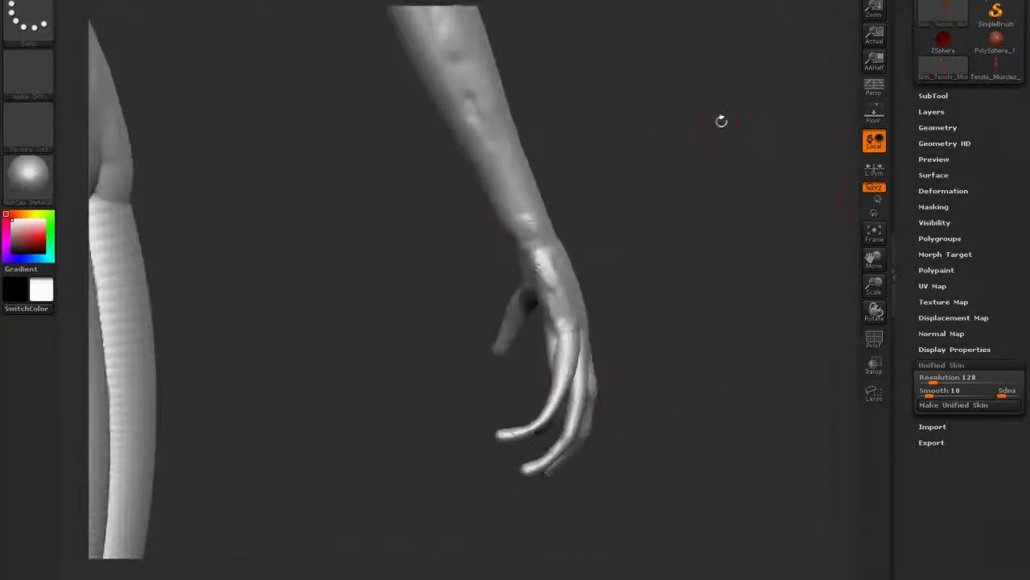
pyautogui.moveTo(721, 121); pyautogui.dragTo(660, 129)
pyautogui.moveTo(563, 201)
pyautogui.mouseDown()
pyautogui.moveTo(391, 133)
pyautogui.moveTo(457, 5)
pyautogui.mouseUp()
pyautogui.moveTo(725, 322)
pyautogui.mouseDown()
pyautogui.moveTo(684, 241)
pyautogui.moveTo(604, 161)
pyautogui.moveTo(507, 394)
pyautogui.moveTo(586, 186)
pyautogui.mouseUp()
pyautogui.moveTo(475, 441); pyautogui.dragTo(443, 423)
pyautogui.moveTo(542, 138); pyautogui.dragTo(564, 145)
pyautogui.moveTo(580, 254)
pyautogui.mouseDown()
pyautogui.moveTo(483, 314)
pyautogui.moveTo(460, 388)
pyautogui.moveTo(575, 346)
pyautogui.moveTo(575, 355)
pyautogui.mouseUp()
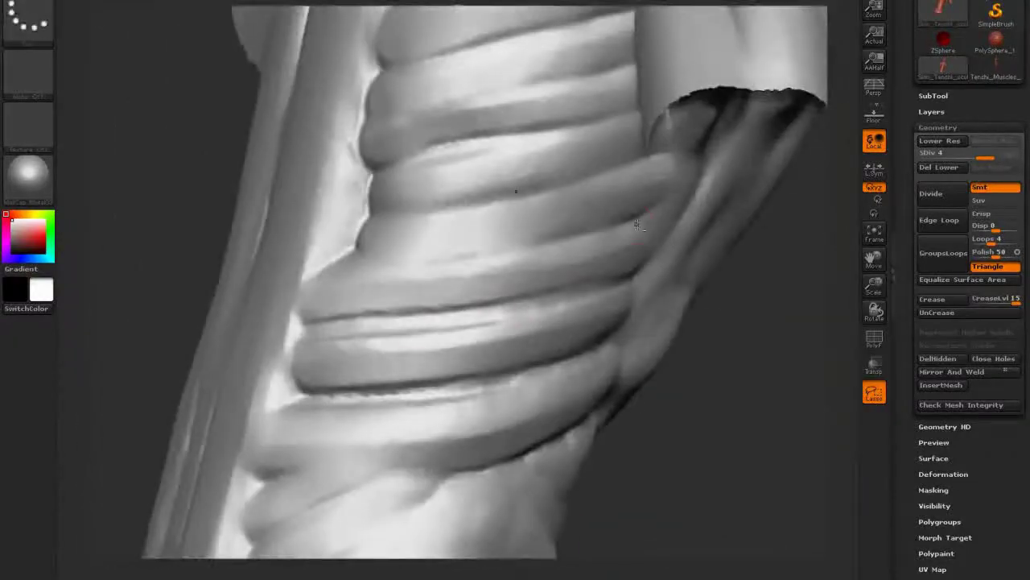
# Rotate around the ribcage and side torso from oblique, side and chest angles while refining them.
pyautogui.moveTo(338, 251); pyautogui.dragTo(383, 393)
pyautogui.moveTo(469, 302)
pyautogui.mouseDown()
pyautogui.moveTo(621, 288)
pyautogui.moveTo(662, 253)
pyautogui.moveTo(595, 277)
pyautogui.moveTo(563, 209)
pyautogui.moveTo(241, 469)
pyautogui.moveTo(338, 274)
pyautogui.mouseUp()
pyautogui.moveTo(345, 182)
pyautogui.mouseDown()
pyautogui.moveTo(281, 241)
pyautogui.moveTo(328, 306)
pyautogui.moveTo(362, 215)
pyautogui.mouseUp()
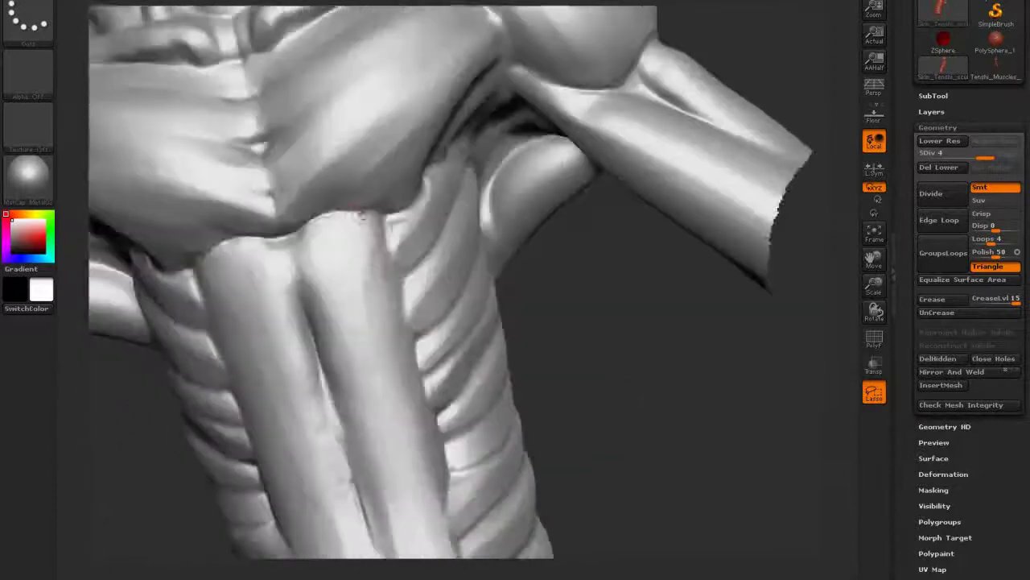
pyautogui.moveTo(290, 242); pyautogui.dragTo(575, 366)
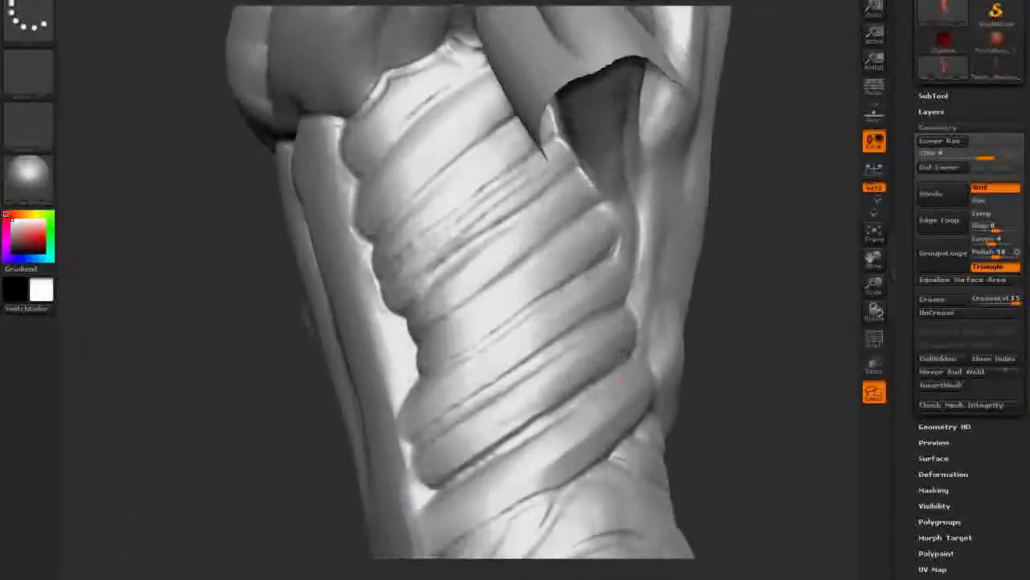
pyautogui.moveTo(534, 280); pyautogui.dragTo(539, 375)
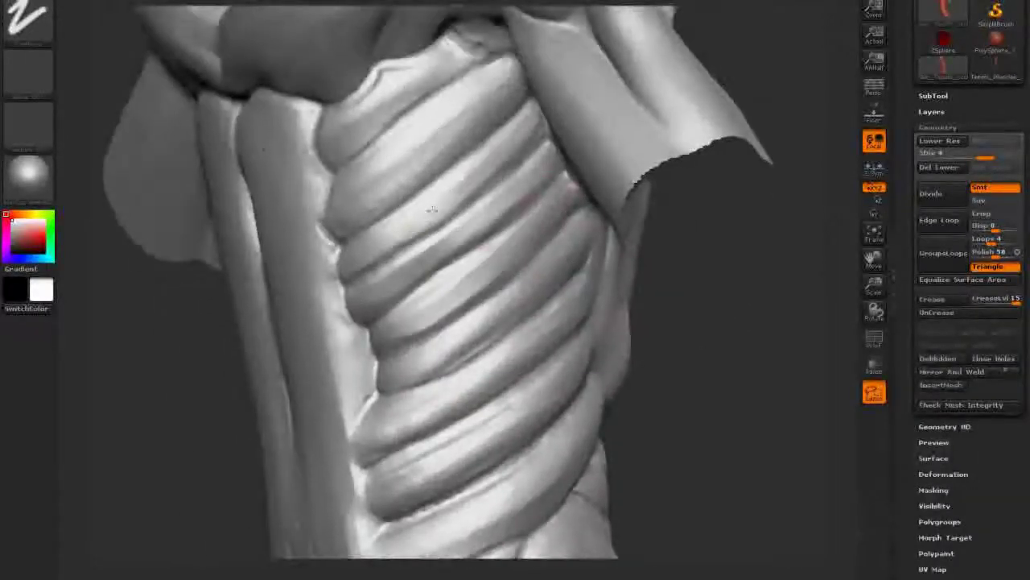
pyautogui.moveTo(432, 210); pyautogui.dragTo(474, 394)
pyautogui.moveTo(397, 498)
pyautogui.mouseDown()
pyautogui.moveTo(660, 292)
pyautogui.moveTo(213, 315)
pyautogui.mouseUp()
pyautogui.moveTo(277, 306)
pyautogui.mouseDown()
pyautogui.moveTo(490, 202)
pyautogui.moveTo(615, 217)
pyautogui.moveTo(214, 267)
pyautogui.mouseUp()
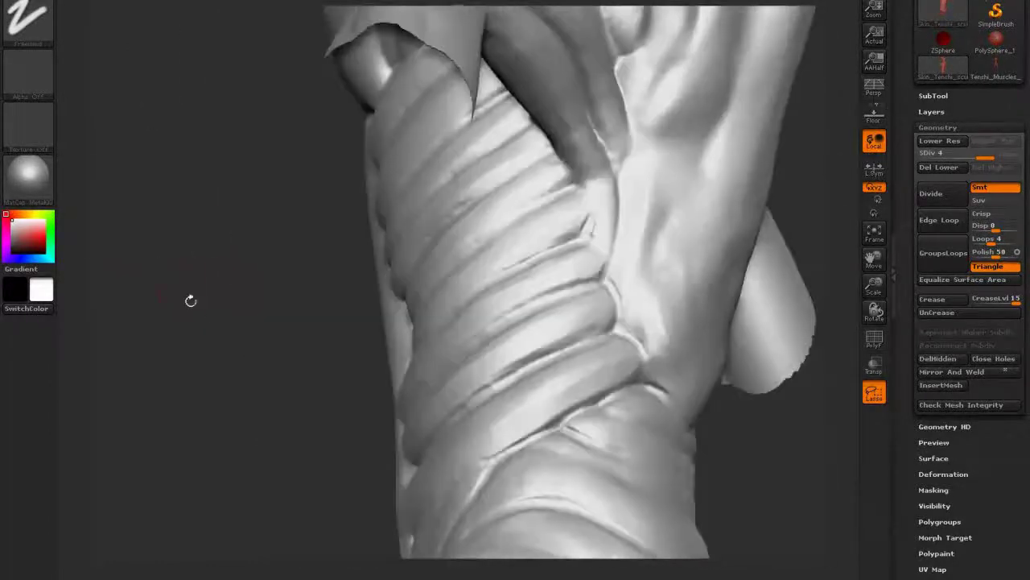
pyautogui.moveTo(190, 300); pyautogui.dragTo(266, 290)
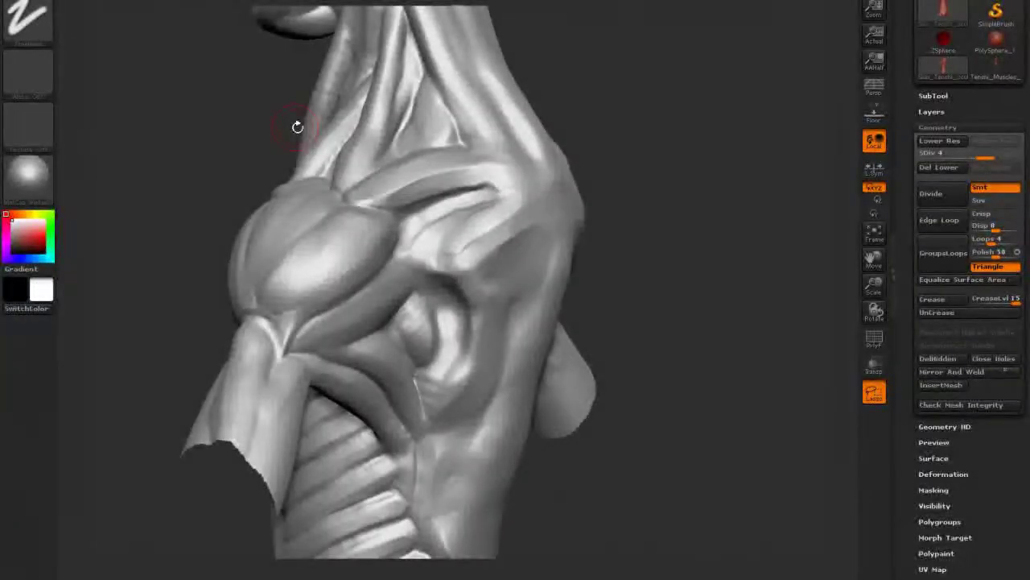
pyautogui.moveTo(297, 126); pyautogui.dragTo(650, 225)
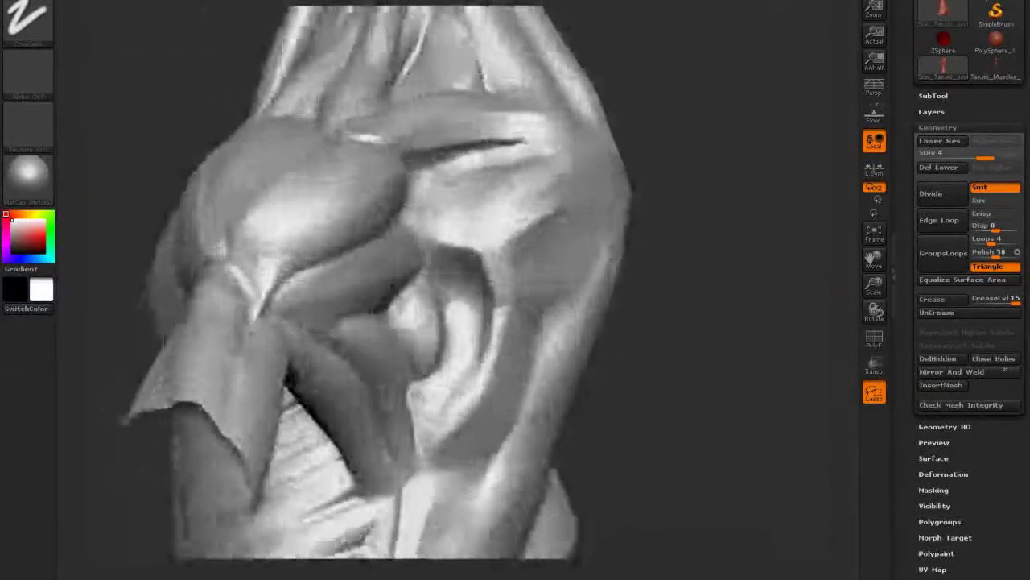
pyautogui.moveTo(586, 321)
pyautogui.mouseDown()
pyautogui.moveTo(499, 490)
pyautogui.moveTo(448, 230)
pyautogui.moveTo(506, 293)
pyautogui.moveTo(681, 381)
pyautogui.moveTo(671, 400)
pyautogui.moveTo(621, 268)
pyautogui.moveTo(586, 352)
pyautogui.mouseUp()
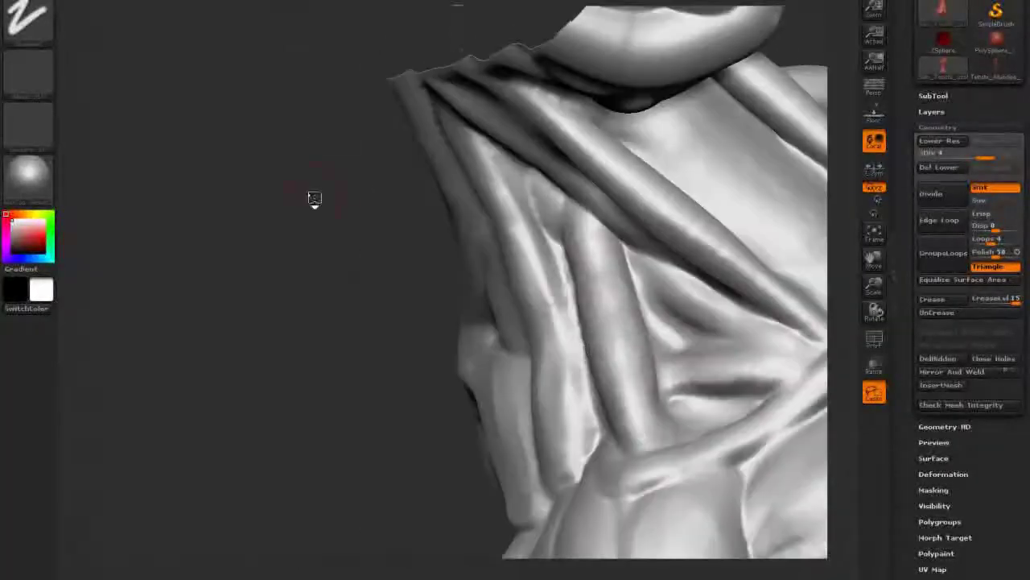
# Rotate and zoom in on the lower back folds above the hips.
pyautogui.moveTo(314, 198); pyautogui.dragTo(319, 239)
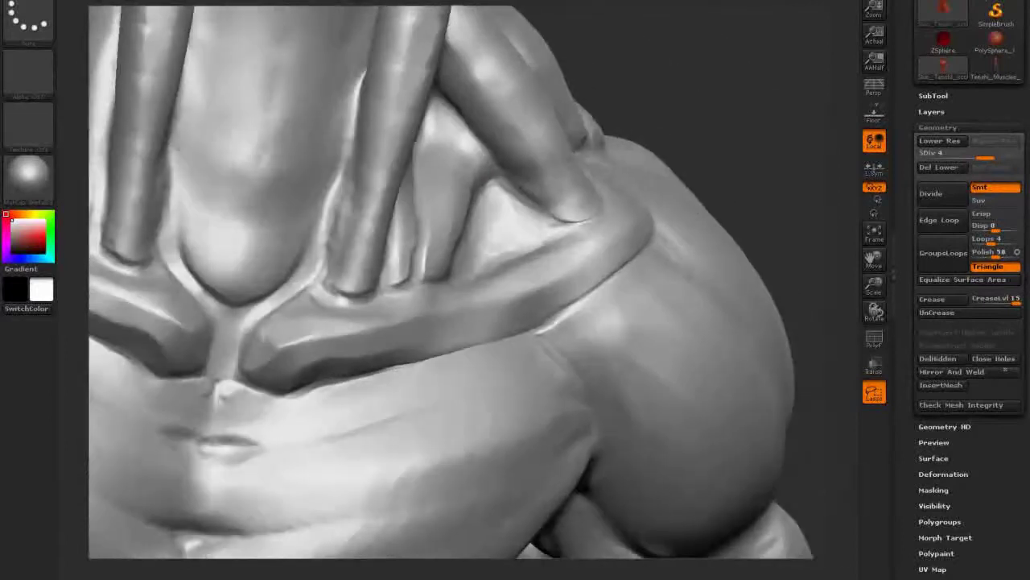
# Pick brushes from the Space palette for the shoulder, trapezius and neck muscles.
pyautogui.press('space')
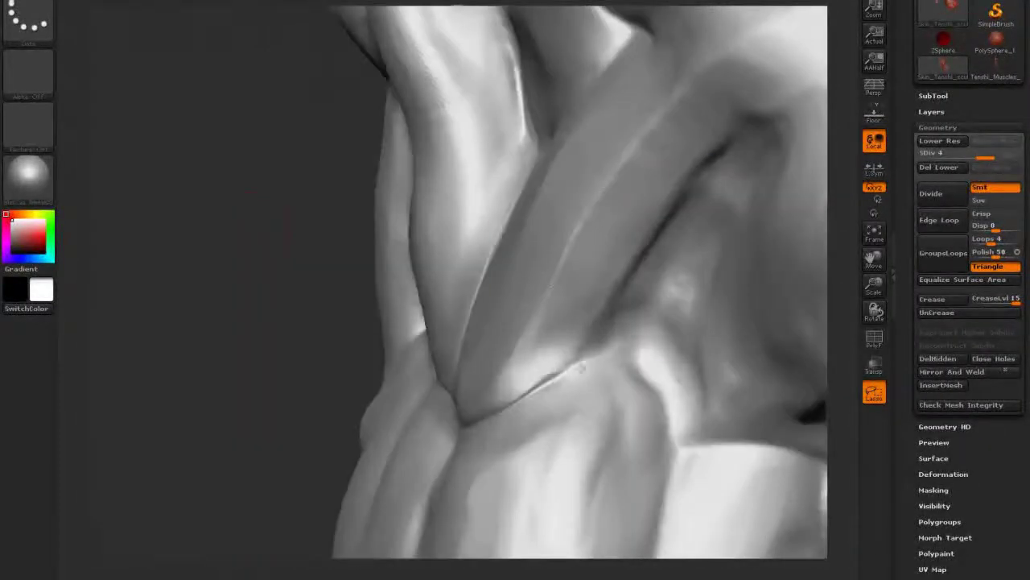
pyautogui.press('space')
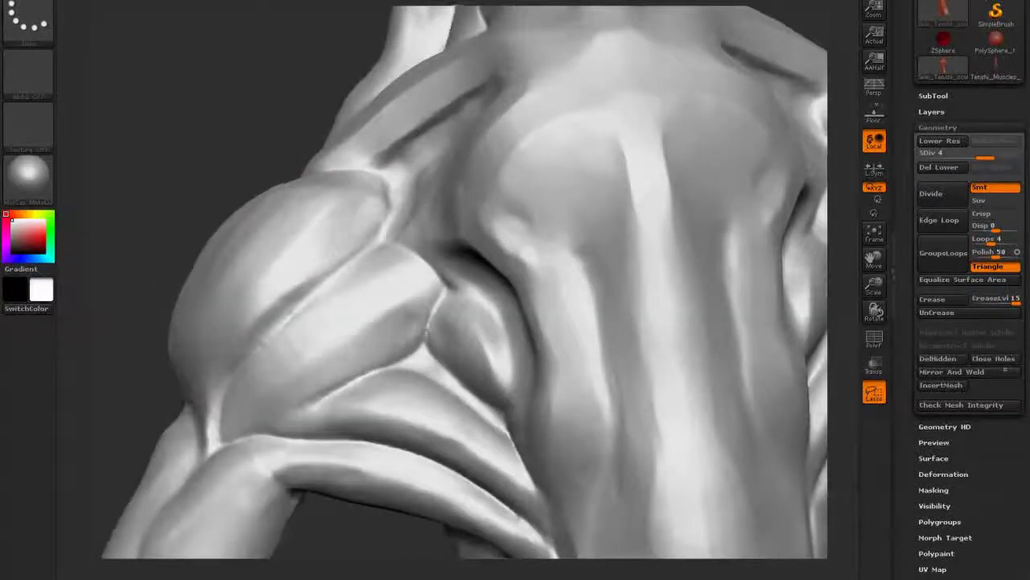
pyautogui.press('space')
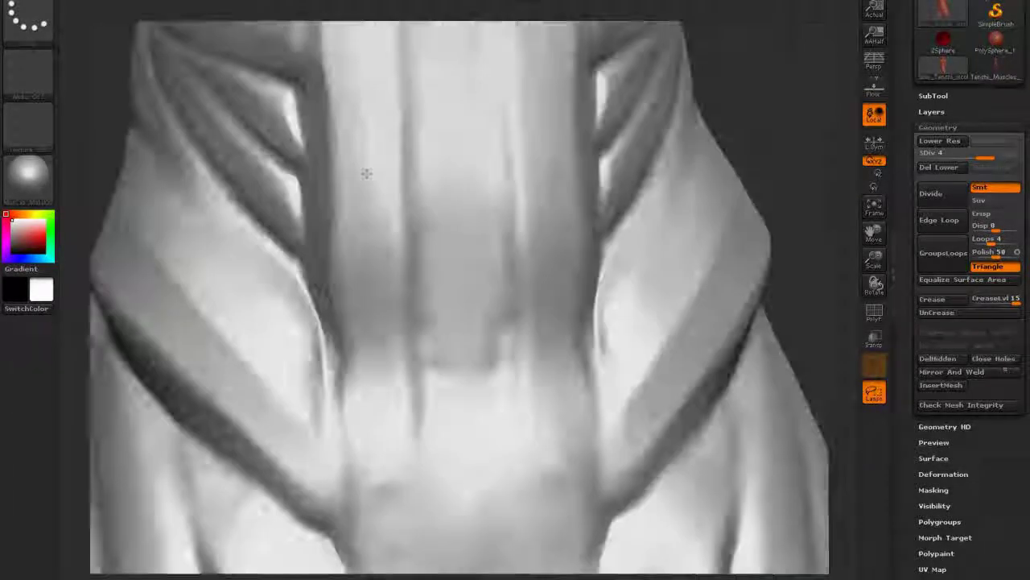
# Pick brushes from the Space palette to carve the chest fan and neck tendons.
pyautogui.press('space')
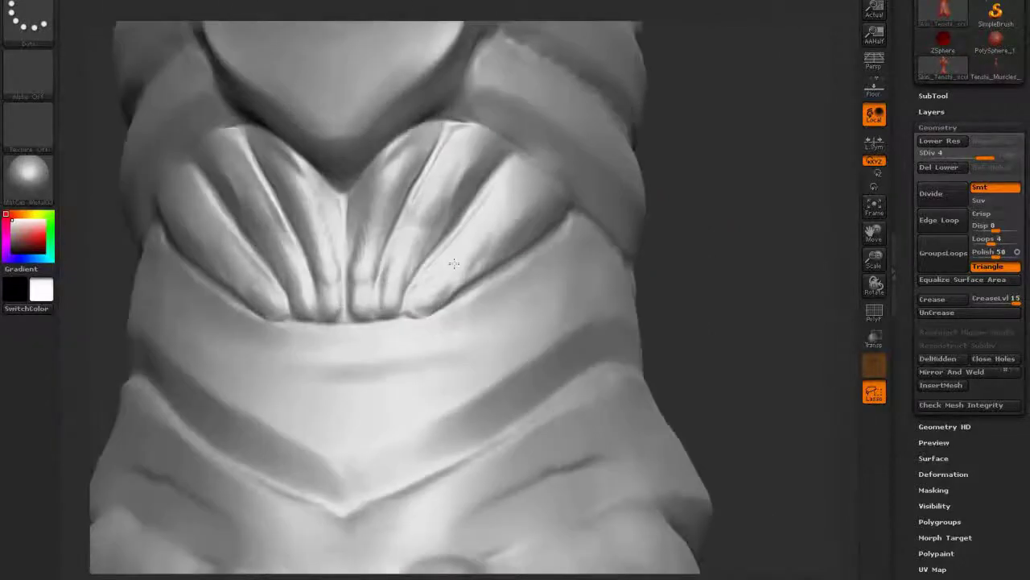
pyautogui.press('space')
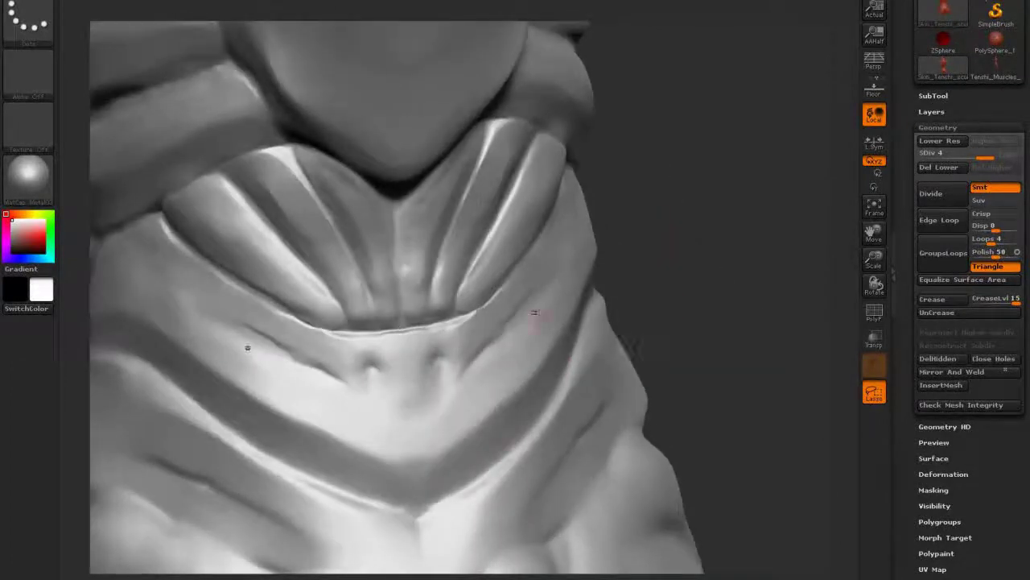
pyautogui.press('space')
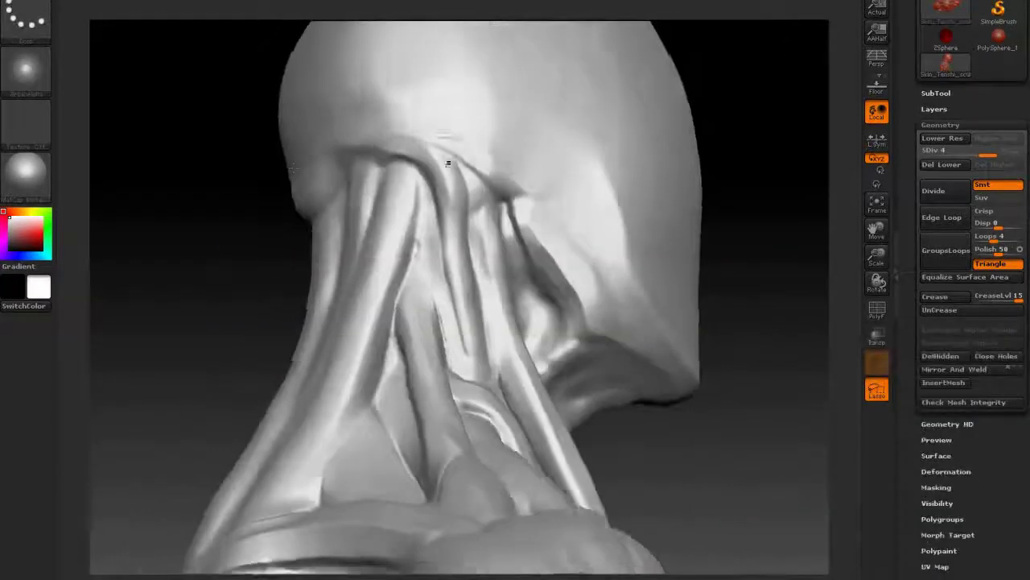
# Orbit around the neck to view the tendon strands from several angles.
pyautogui.moveTo(437, 161); pyautogui.dragTo(655, 206)
pyautogui.moveTo(570, 234)
pyautogui.mouseDown()
pyautogui.moveTo(370, 138)
pyautogui.moveTo(515, 258)
pyautogui.moveTo(688, 239)
pyautogui.moveTo(730, 108)
pyautogui.moveTo(453, 237)
pyautogui.moveTo(685, 153)
pyautogui.mouseUp()
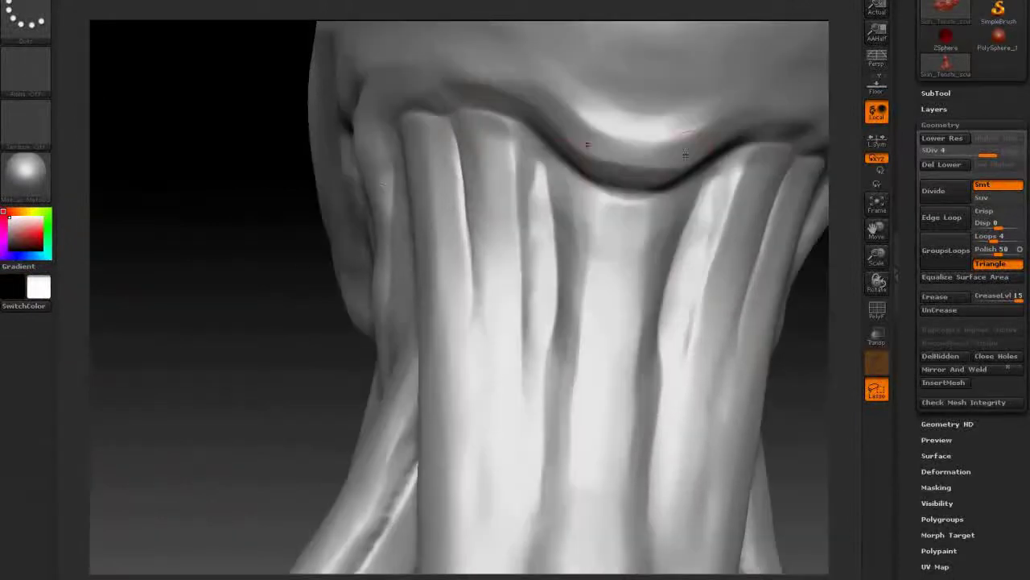
pyautogui.moveTo(517, 469); pyautogui.dragTo(564, 435)
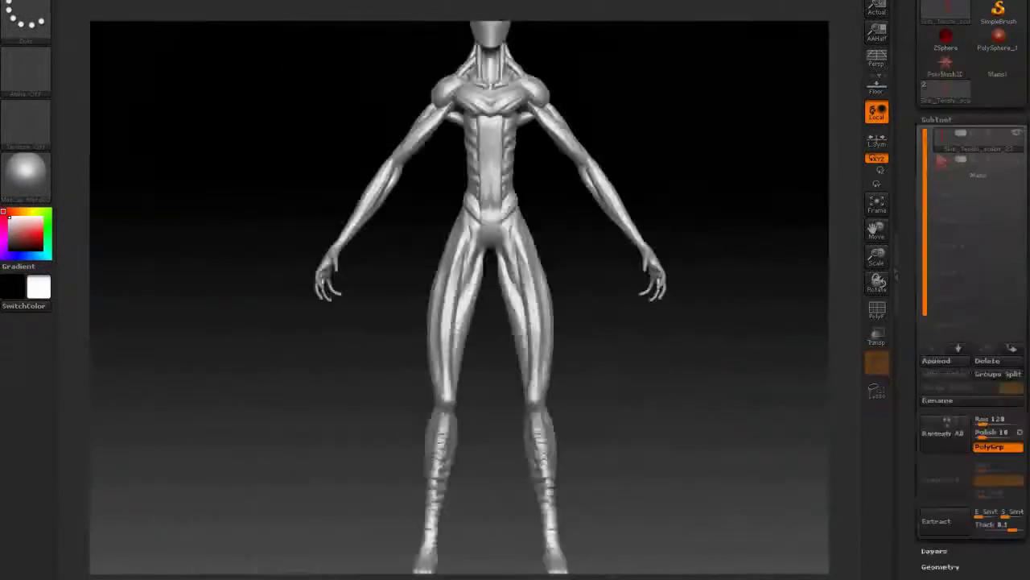
# Hide the body to isolate the two hands, orbit to a side view of the fingers, and enable perspective.
pyautogui.keyDown('ctrl'); pyautogui.keyDown('shift'); pyautogui.moveTo(373, 328); pyautogui.dragTo(368, 342); pyautogui.keyUp('shift'); pyautogui.keyUp('ctrl')
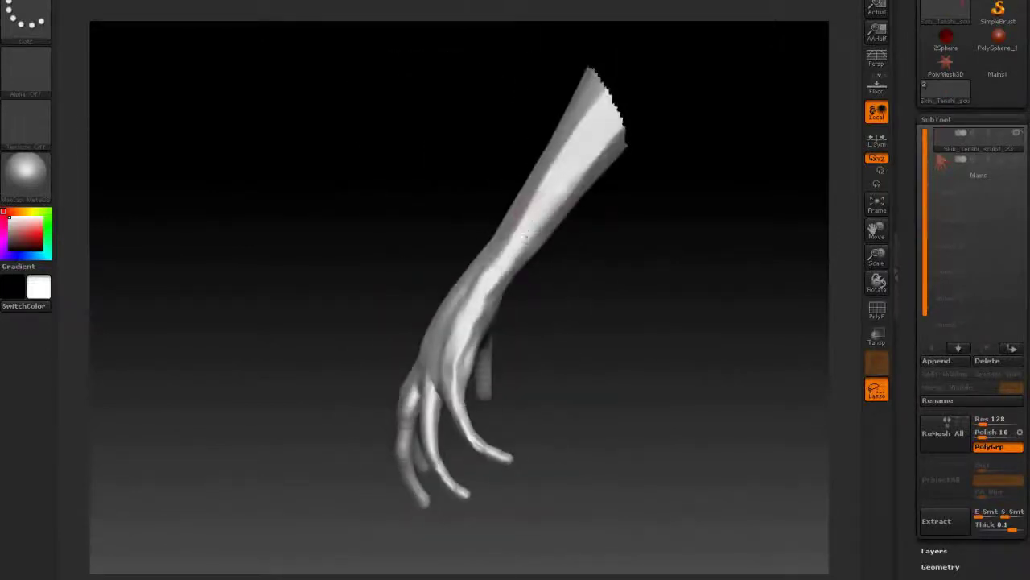
pyautogui.moveTo(459, 328)
pyautogui.mouseDown(button='right')
pyautogui.moveTo(542, 427)
pyautogui.moveTo(662, 440)
pyautogui.moveTo(491, 327)
pyautogui.moveTo(478, 207)
pyautogui.moveTo(504, 348)
pyautogui.mouseUp(button='right')
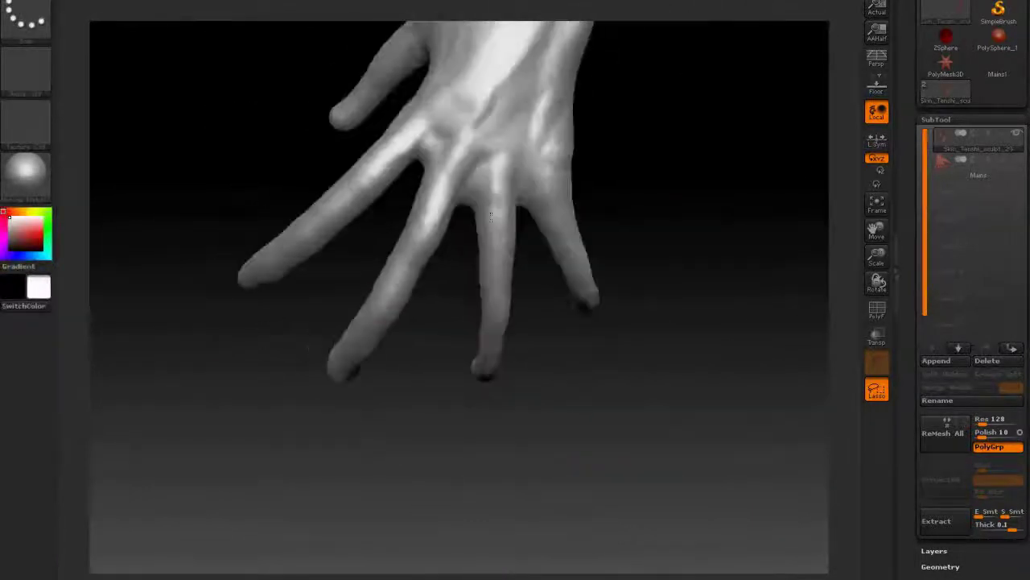
pyautogui.moveTo(491, 216); pyautogui.dragTo(355, 265, button='right')
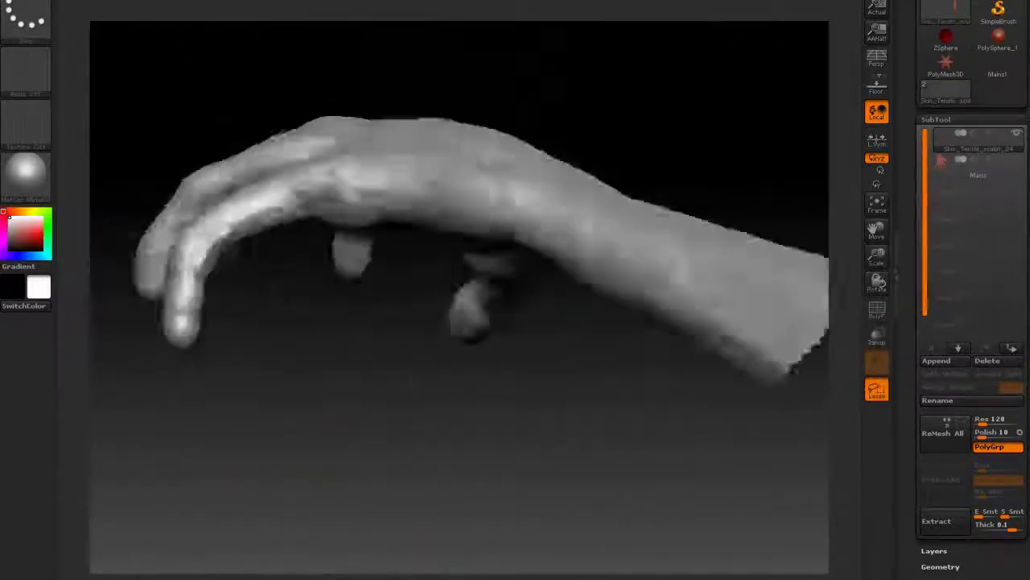
pyautogui.moveTo(306, 330); pyautogui.dragTo(296, 336, button='right')
pyautogui.moveTo(446, 292)
pyautogui.mouseDown(button='right')
pyautogui.moveTo(606, 469)
pyautogui.moveTo(482, 363)
pyautogui.moveTo(346, 112)
pyautogui.moveTo(259, 214)
pyautogui.moveTo(433, 321)
pyautogui.moveTo(466, 232)
pyautogui.moveTo(294, 168)
pyautogui.moveTo(396, 98)
pyautogui.mouseUp(button='right')
pyautogui.press('p')
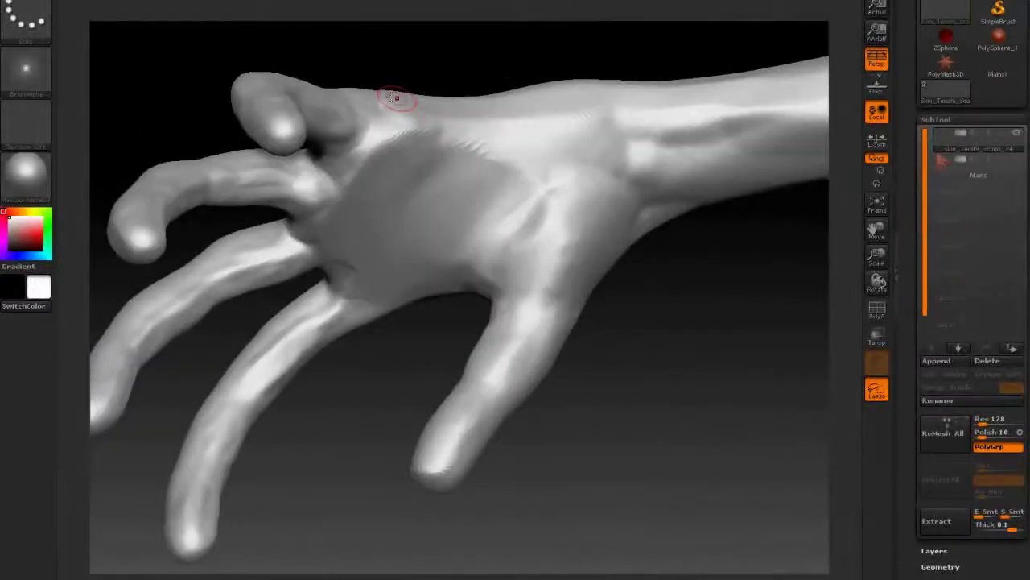
# Orbit and zoom around the hand to inspect its back and the curled fingers.
pyautogui.moveTo(392, 96)
pyautogui.mouseDown(button='right')
pyautogui.moveTo(482, 184)
pyautogui.moveTo(497, 253)
pyautogui.moveTo(441, 408)
pyautogui.moveTo(483, 555)
pyautogui.mouseUp(button='right')
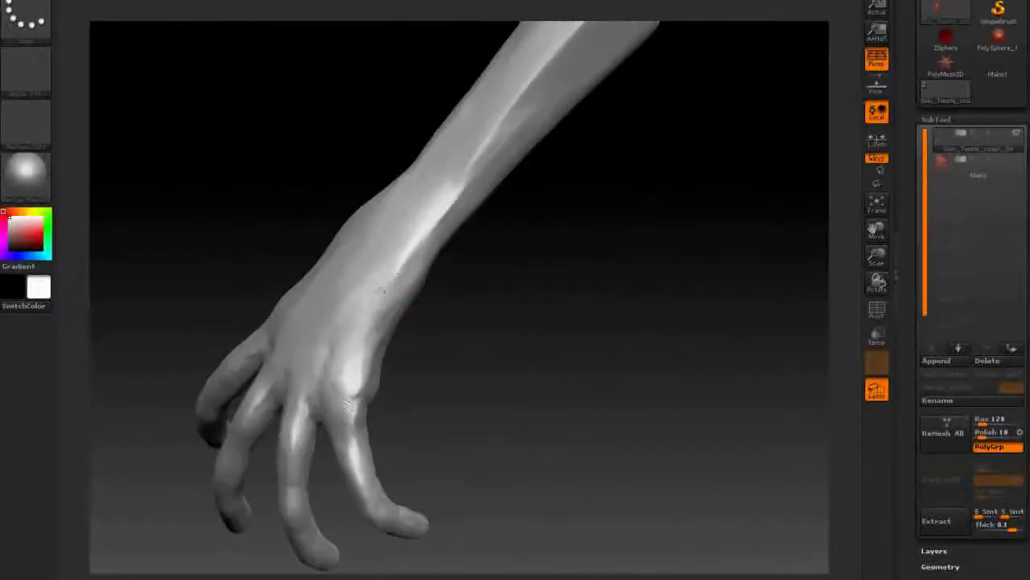
pyautogui.moveTo(305, 122)
pyautogui.mouseDown(button='right')
pyautogui.moveTo(357, 253)
pyautogui.moveTo(644, 269)
pyautogui.moveTo(647, 406)
pyautogui.mouseUp(button='right')
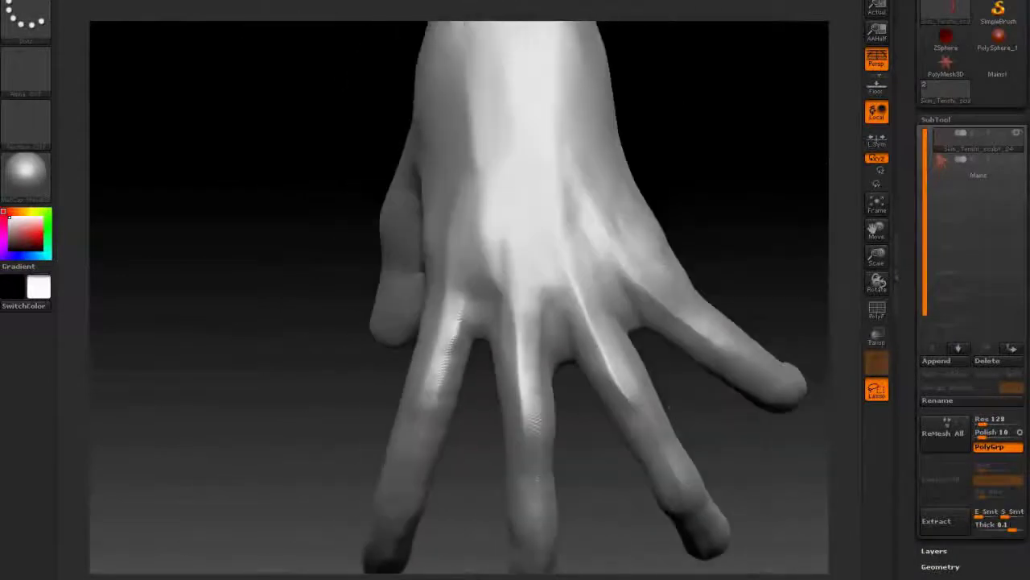
pyautogui.moveTo(471, 286)
pyautogui.mouseDown()
pyautogui.moveTo(515, 311)
pyautogui.moveTo(679, 220)
pyautogui.moveTo(571, 345)
pyautogui.moveTo(434, 336)
pyautogui.mouseUp()
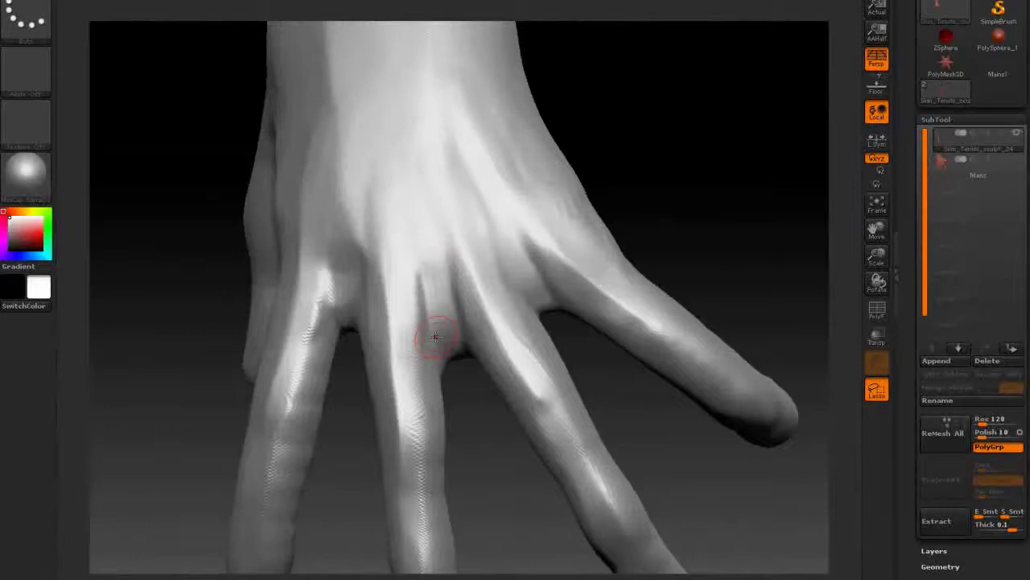
pyautogui.moveTo(714, 173)
pyautogui.mouseDown()
pyautogui.moveTo(387, 250)
pyautogui.moveTo(153, 151)
pyautogui.mouseUp()
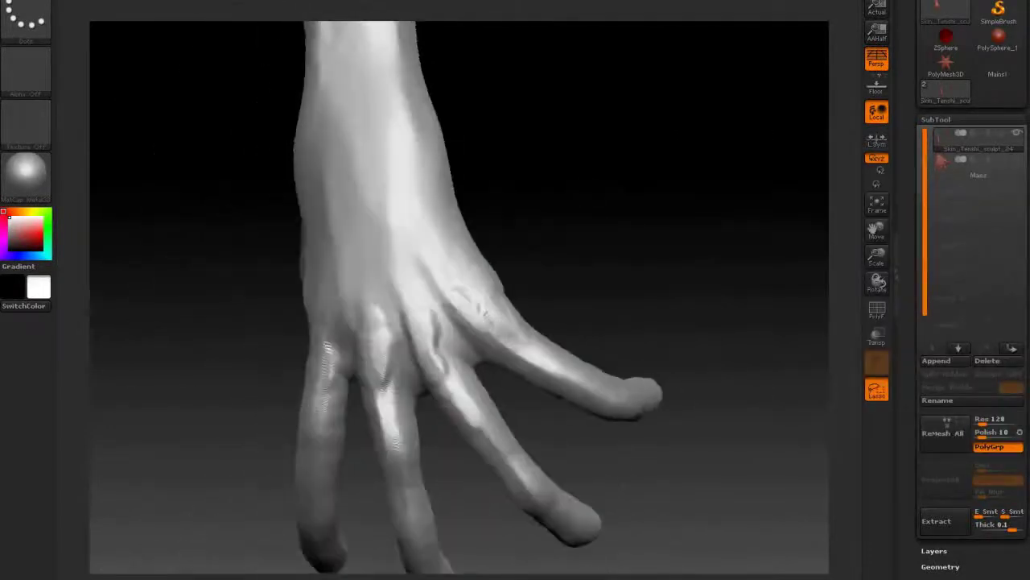
pyautogui.moveTo(419, 322)
pyautogui.mouseDown()
pyautogui.moveTo(265, 299)
pyautogui.moveTo(875, 229)
pyautogui.mouseUp()
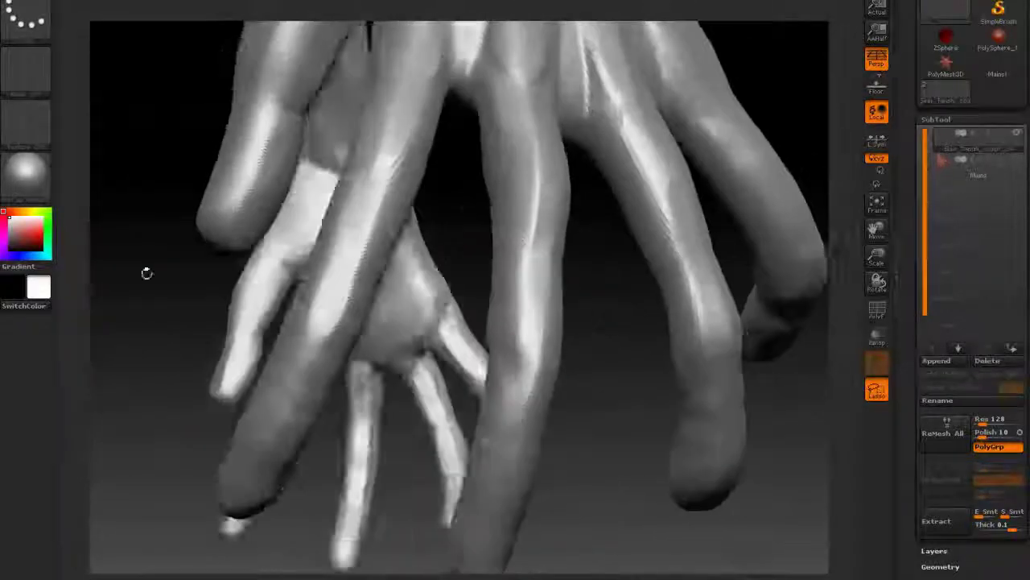
pyautogui.moveTo(145, 272); pyautogui.dragTo(265, 241)
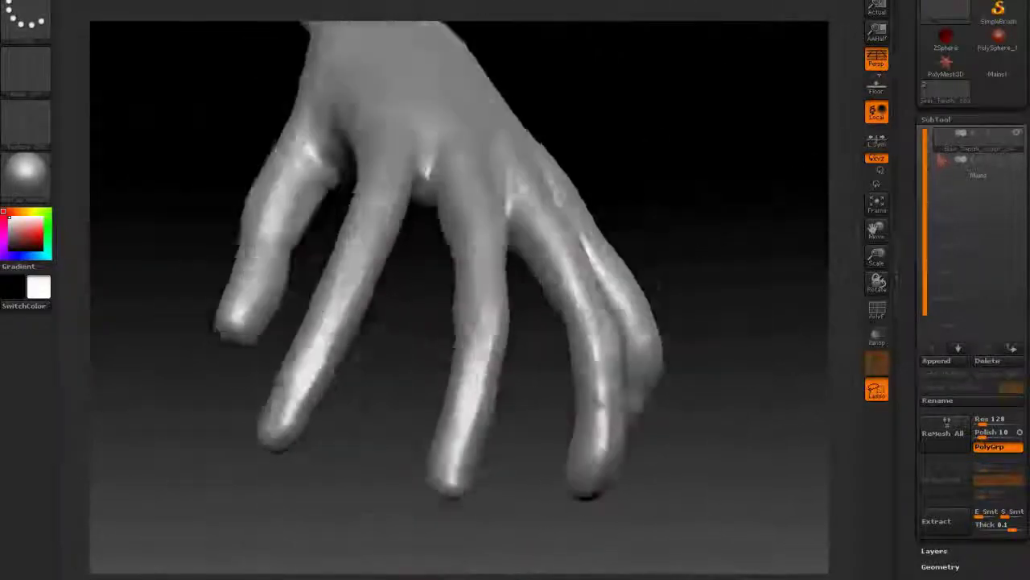